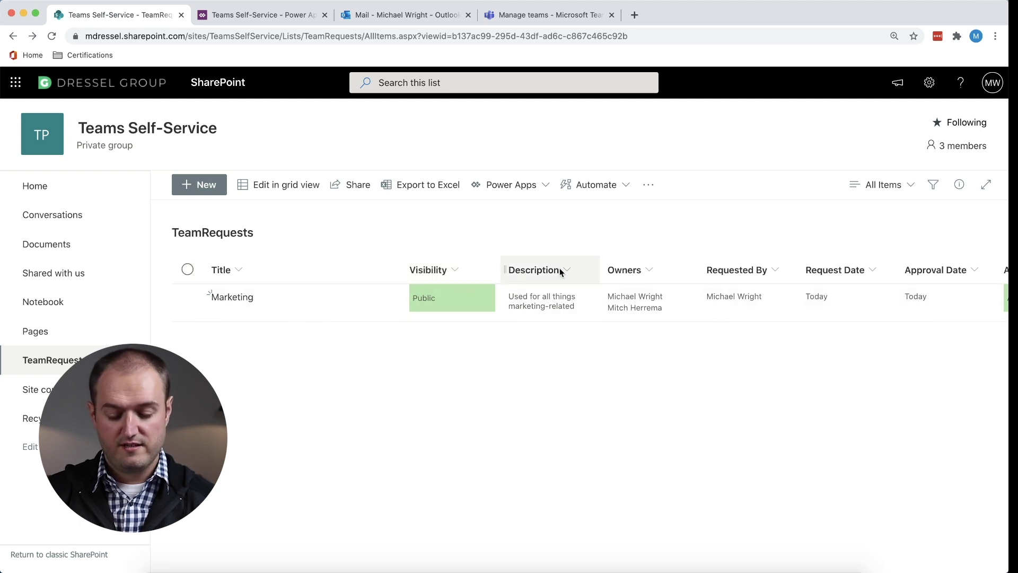
- Scroll the TeamRequests list right to show the Approval Status, Group ID and Audit columns
scroll(561, 272, right, 4)
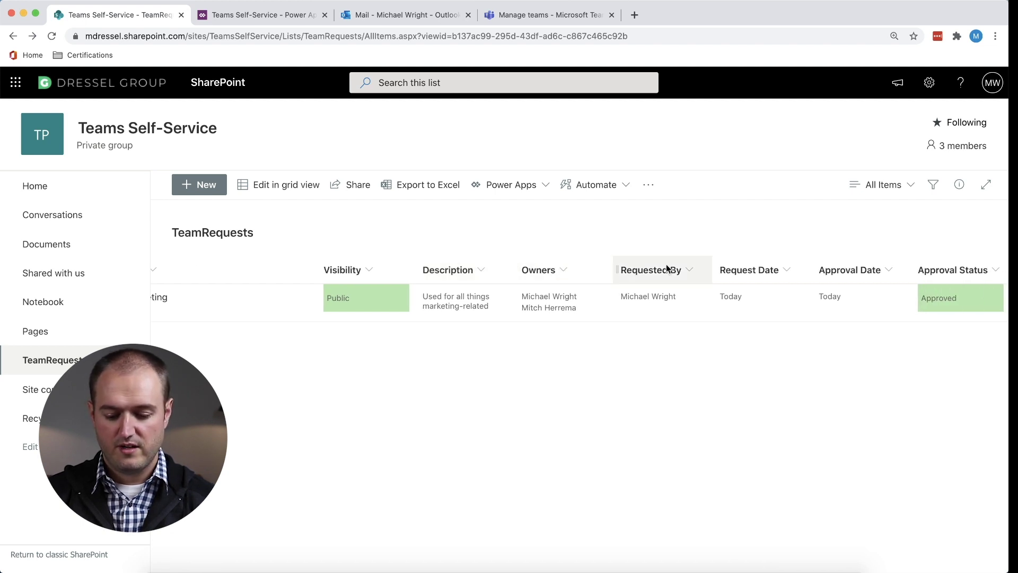
scroll(679, 274, right, 5)
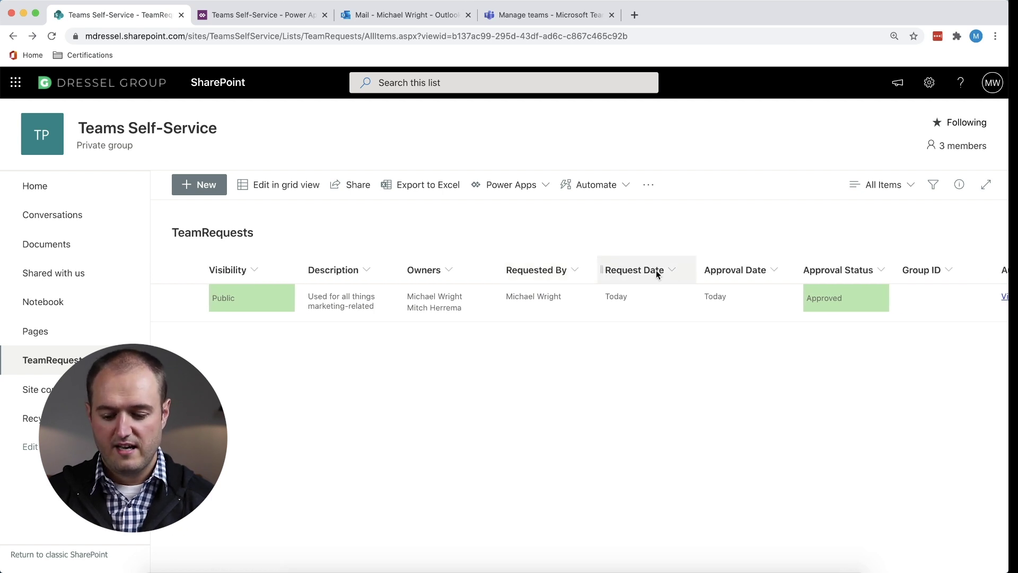
scroll(656, 270, right, 3)
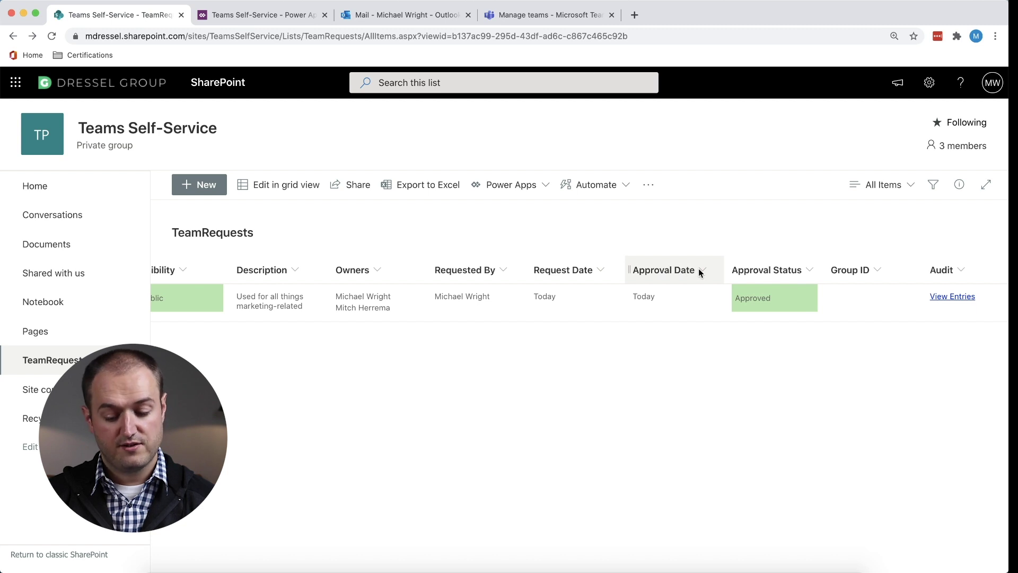
scroll(700, 269, right, 3)
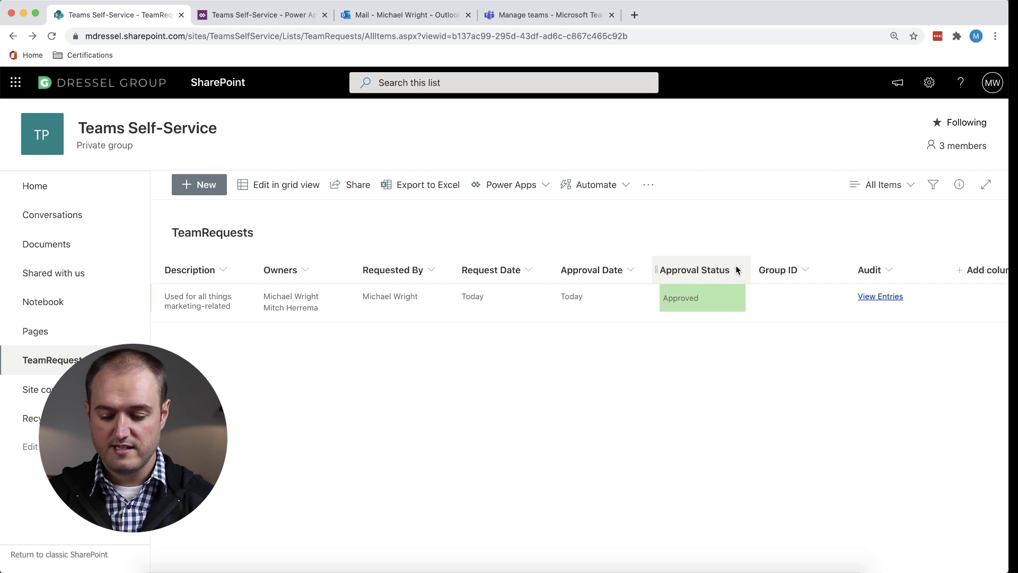
scroll(737, 270, right, 2)
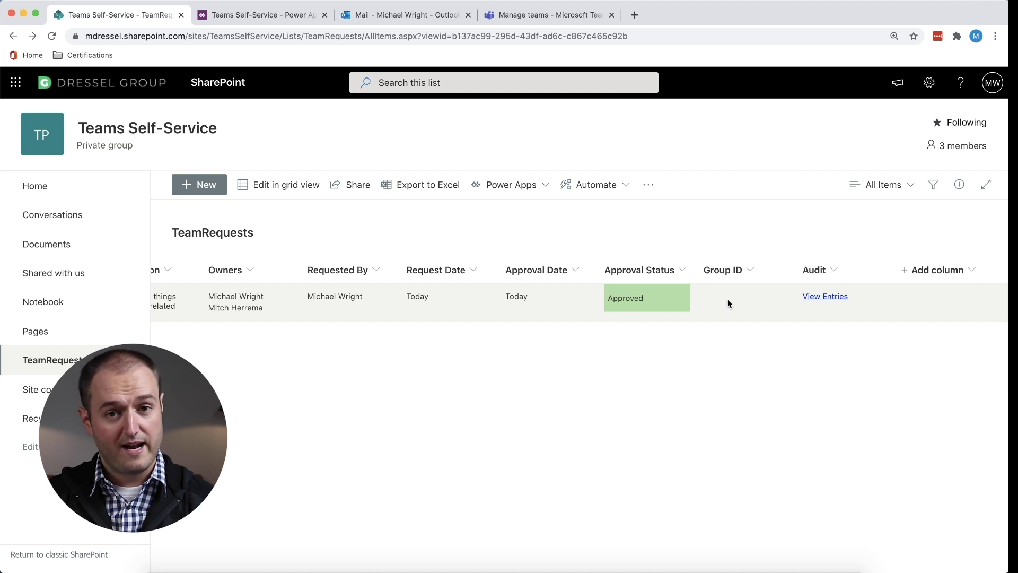
scroll(845, 297, right, 1)
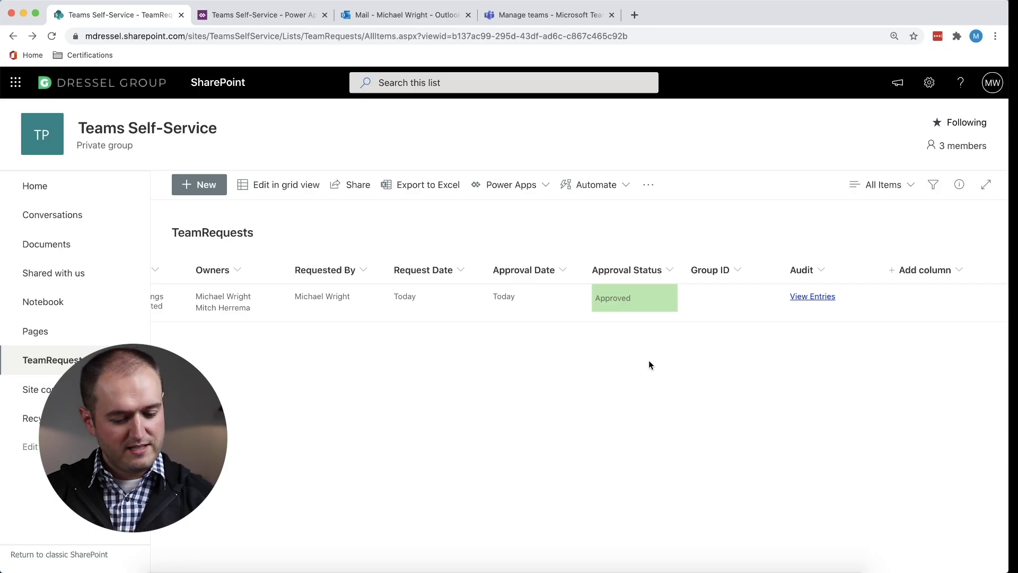
- Scroll the TeamRequests list back left to the Title and Visibility columns
scroll(650, 364, left, 10)
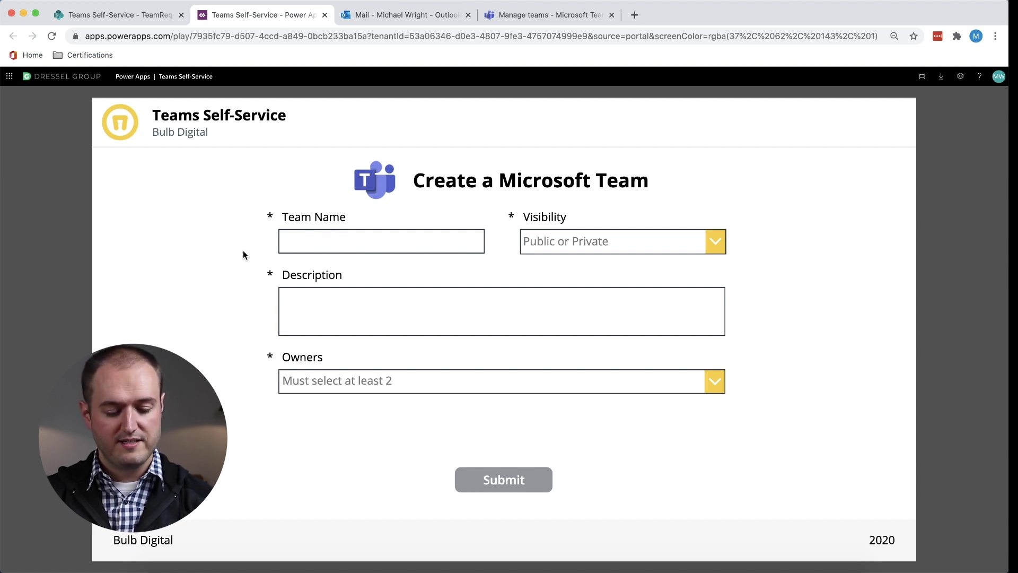
- Name the new team request Sales and set its visibility to Public
click(326, 247)
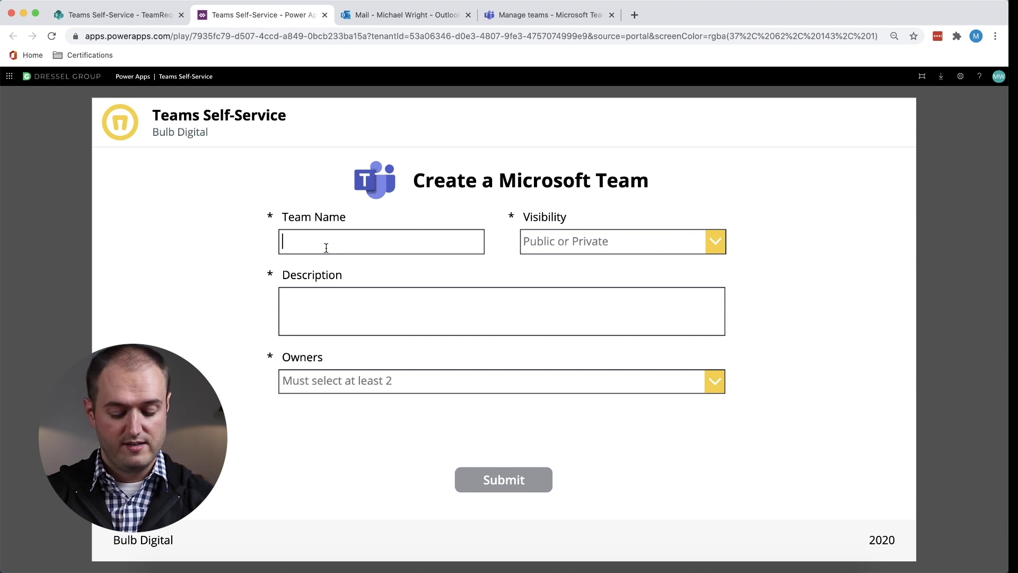
text(Sales)
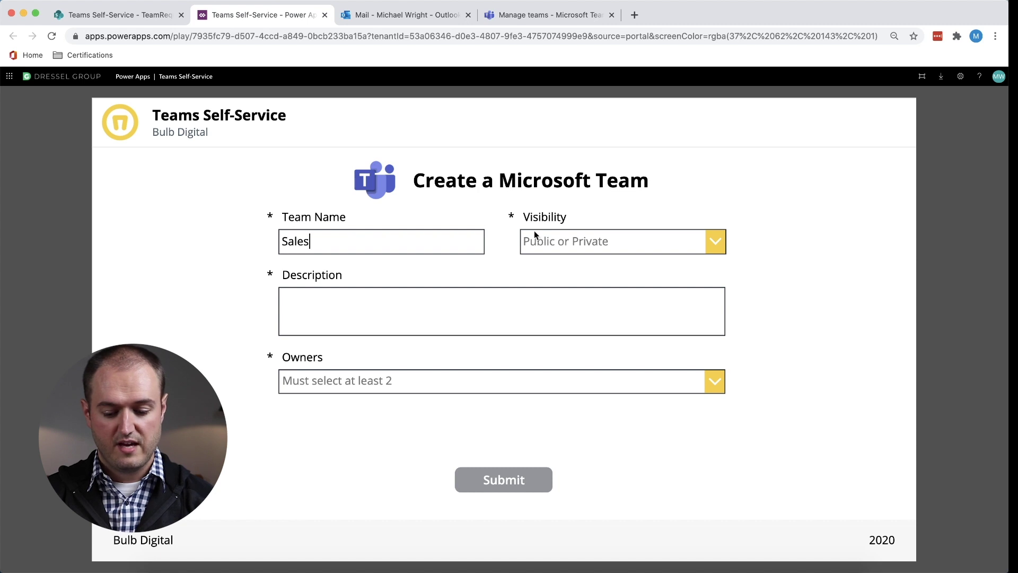
click(712, 236)
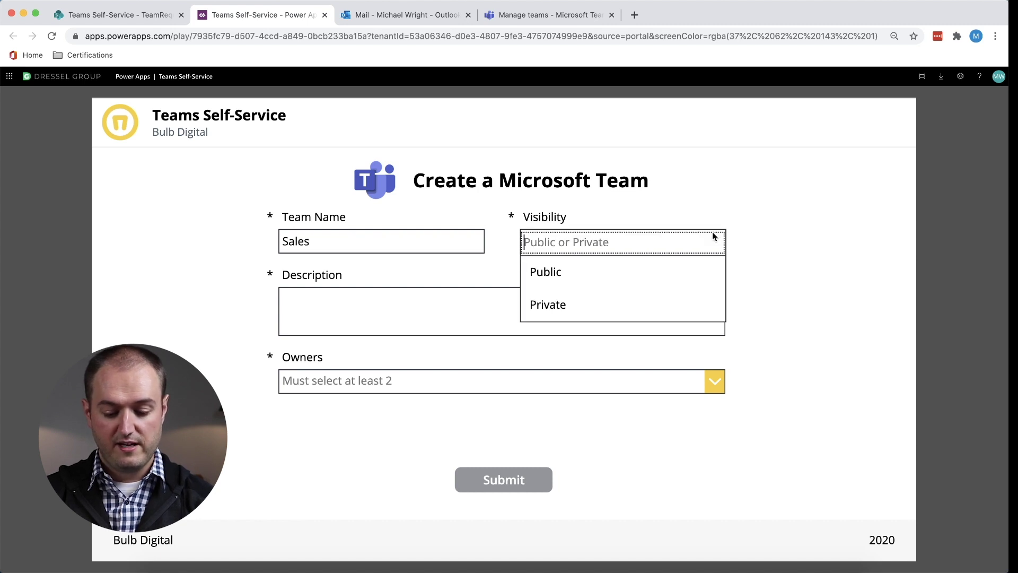
click(607, 273)
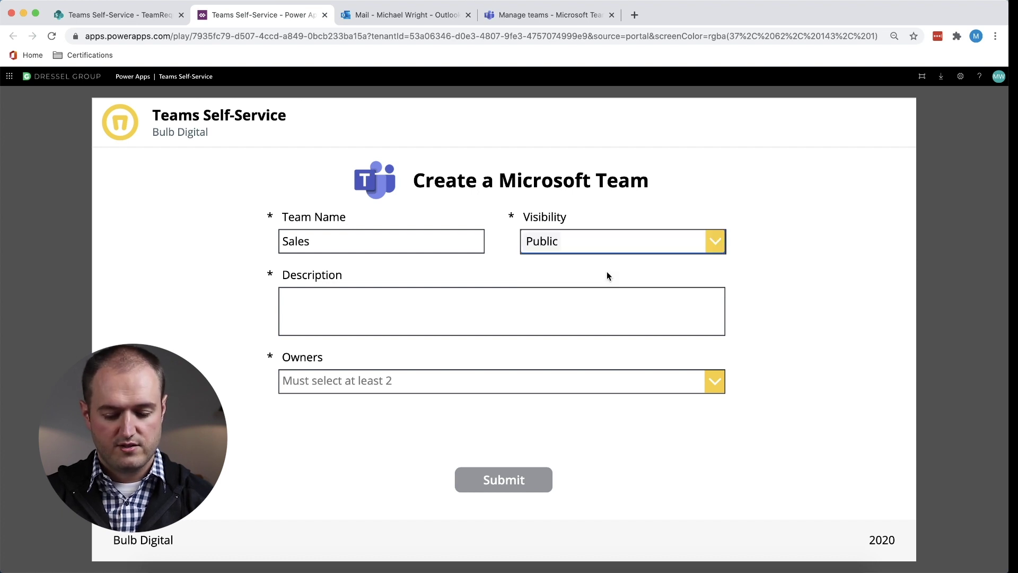
- Enter the description 'To discuss everything sales-related' and begin searching for an owner
click(490, 307)
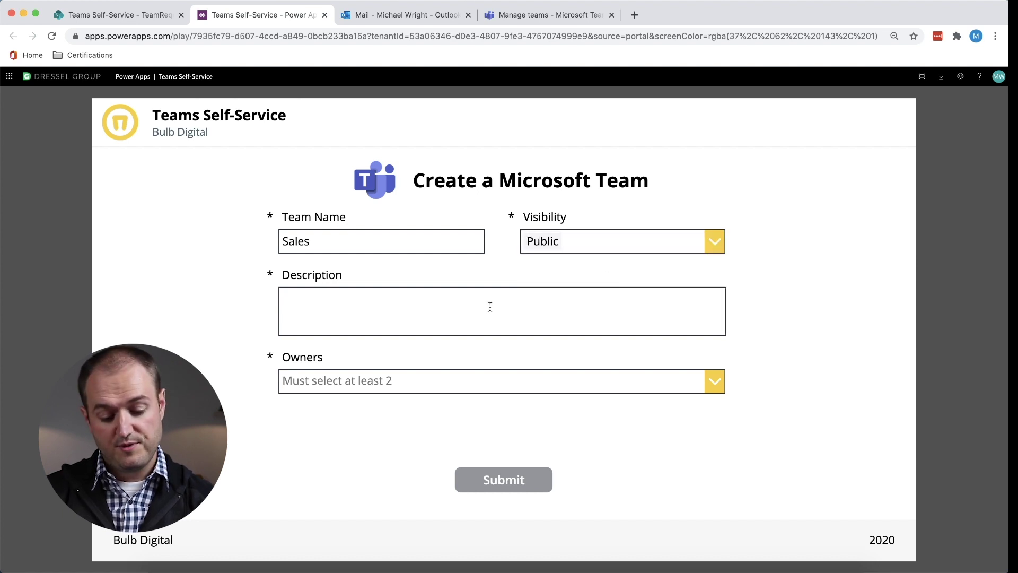
text(To discuss)
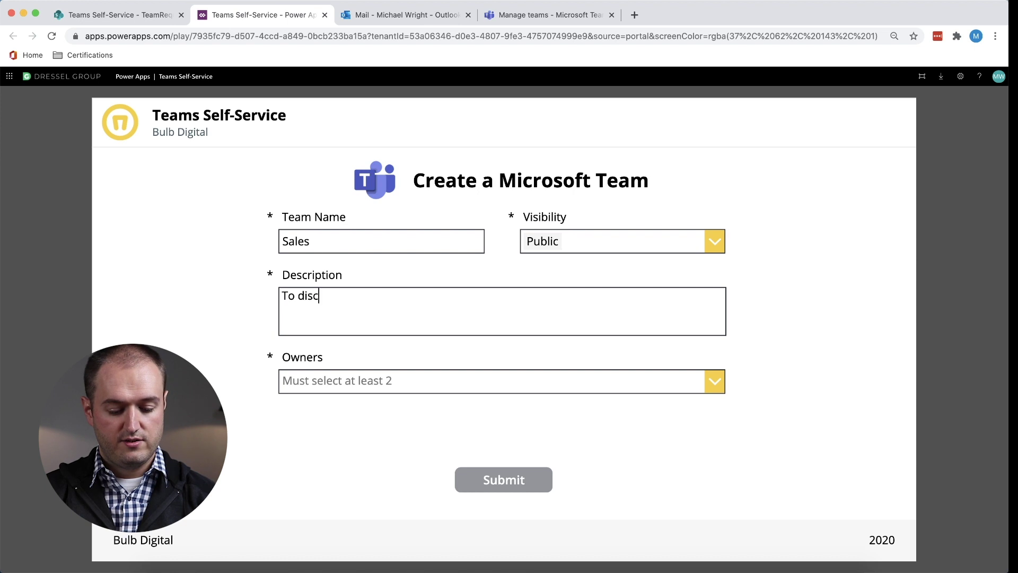
text( everything sales-related)
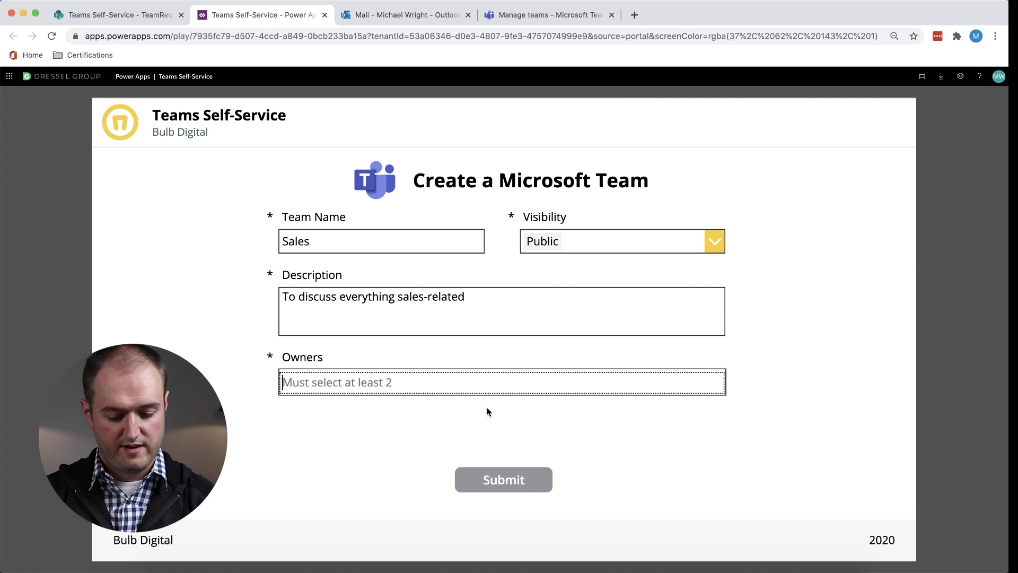
text(mwri)
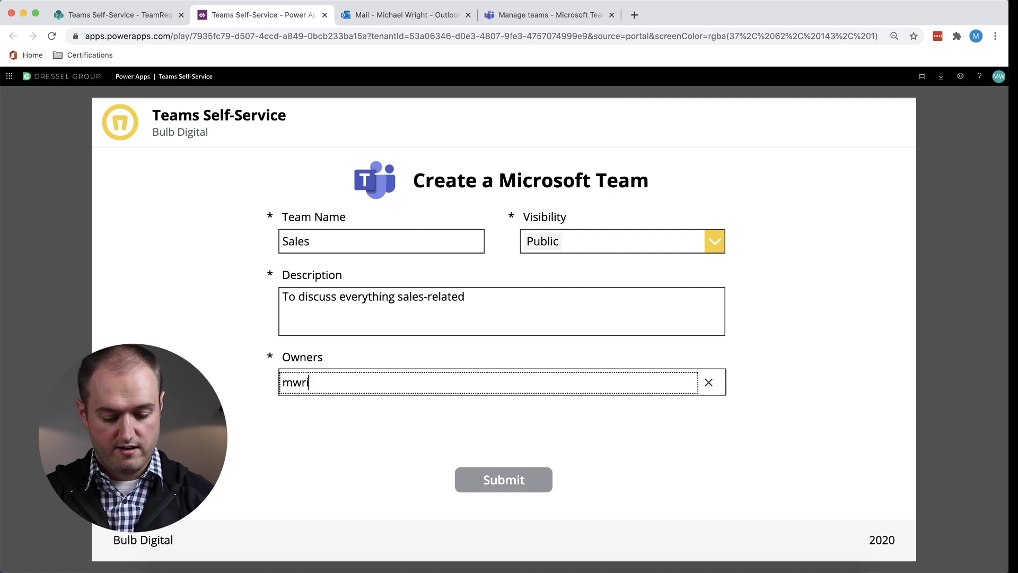
text(ght)
click(438, 411)
double_click(395, 405)
text(mitch)
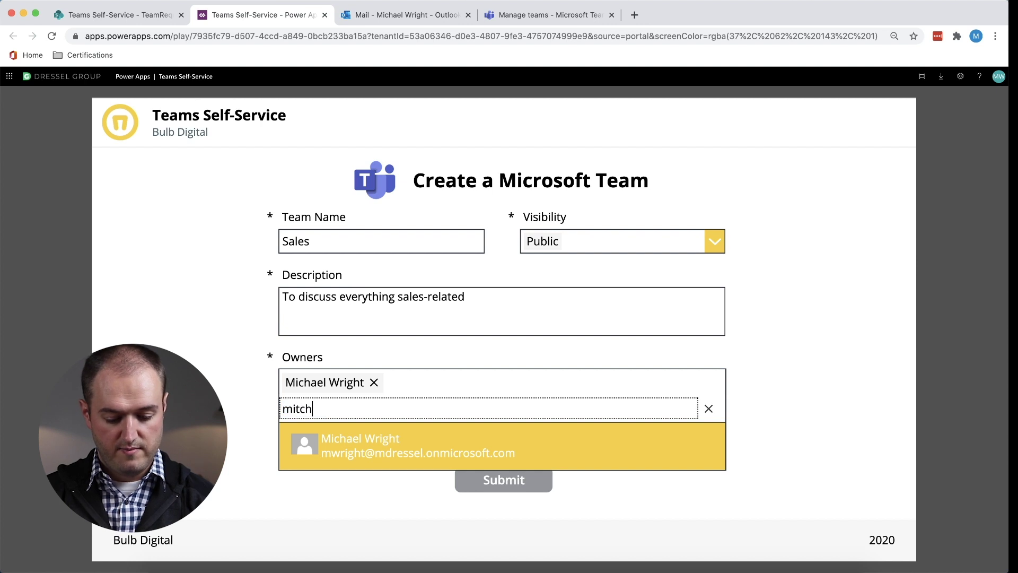
click(418, 455)
click(780, 404)
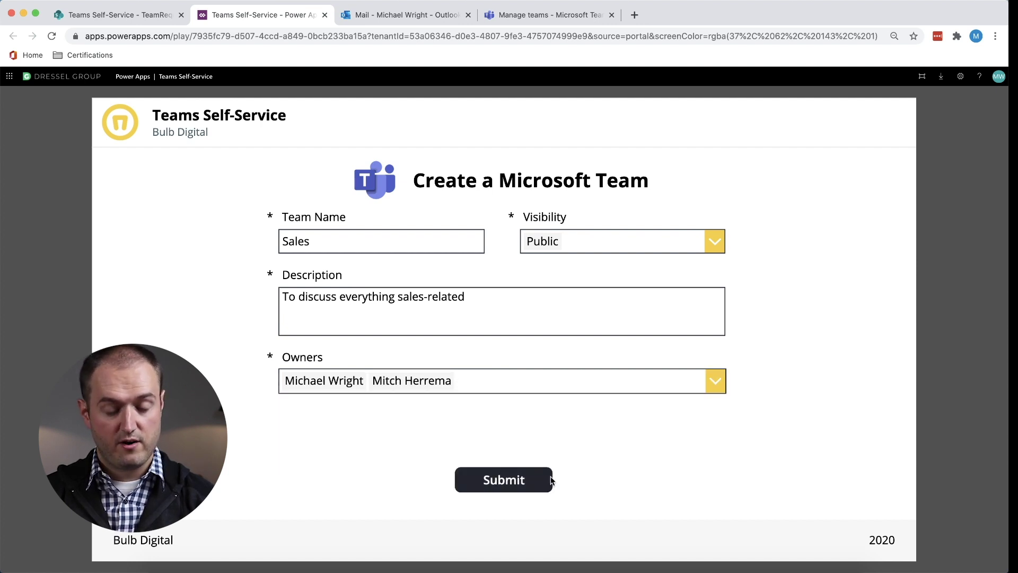
triple_click(473, 300)
key(super+c)
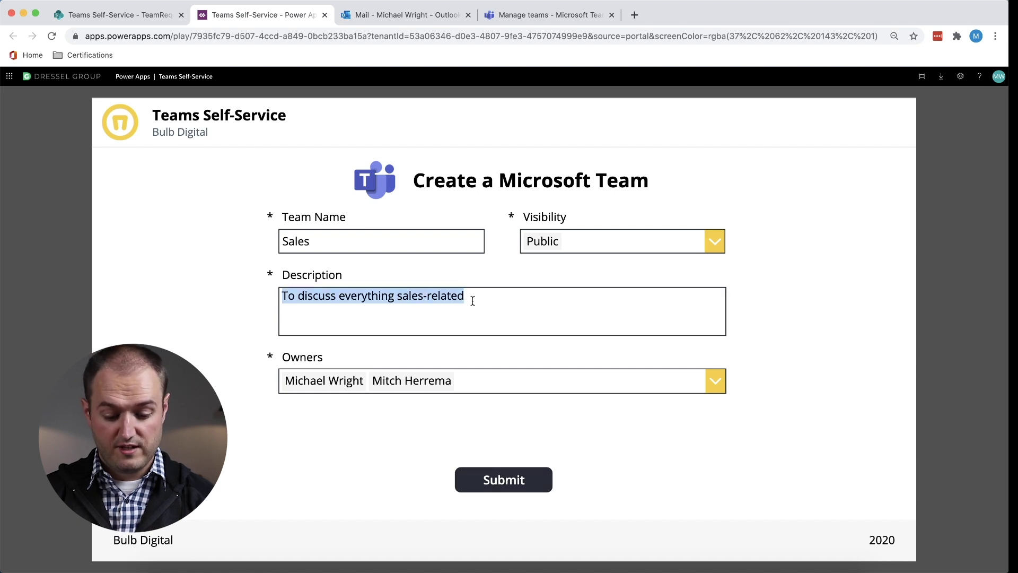
key(BackSpace)
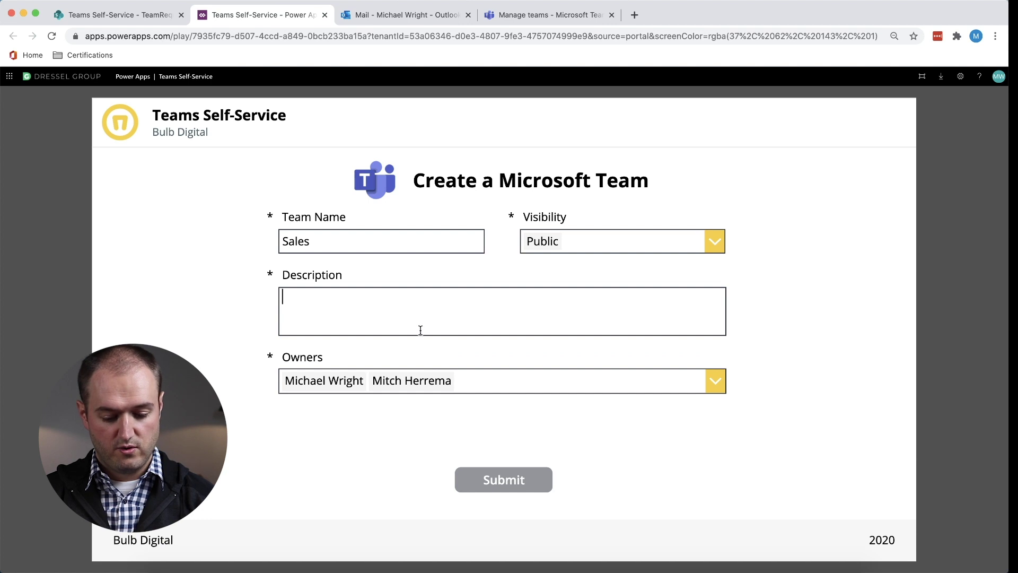
key(super+v)
triple_click(351, 243)
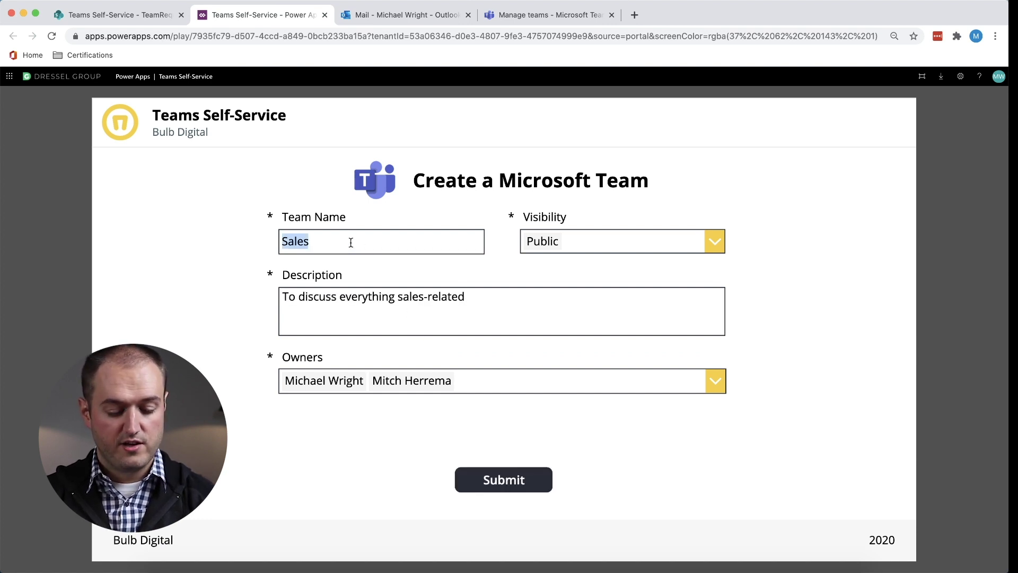
text(Marketing)
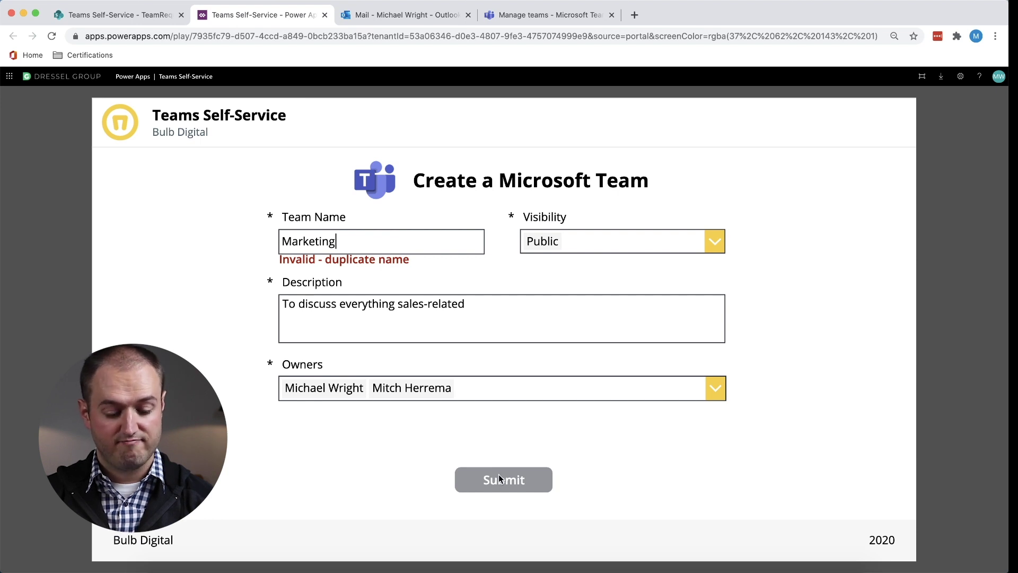
double_click(353, 240)
text(Sales)
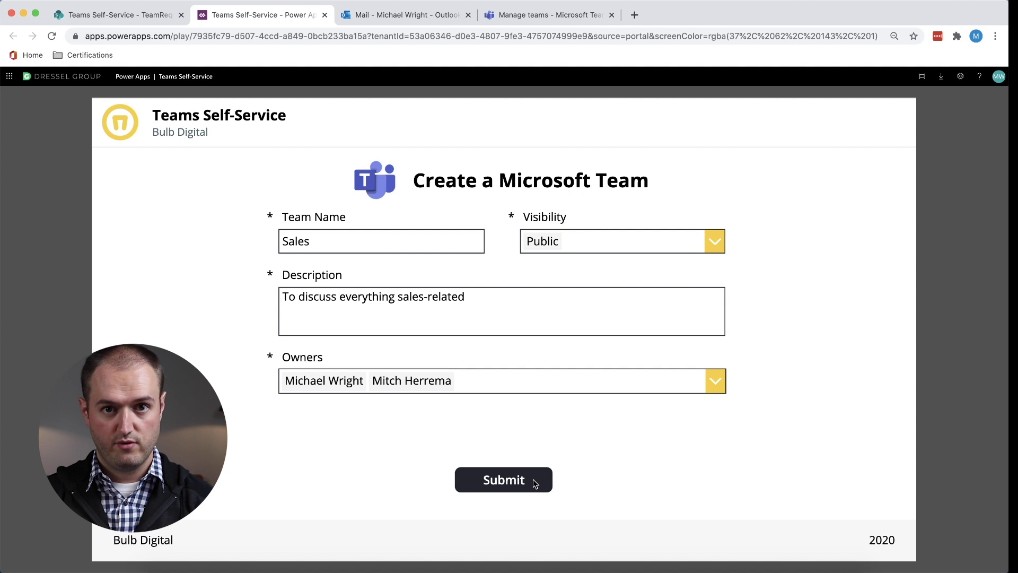
- Submit the Sales team request and start a new blank request form
click(533, 479)
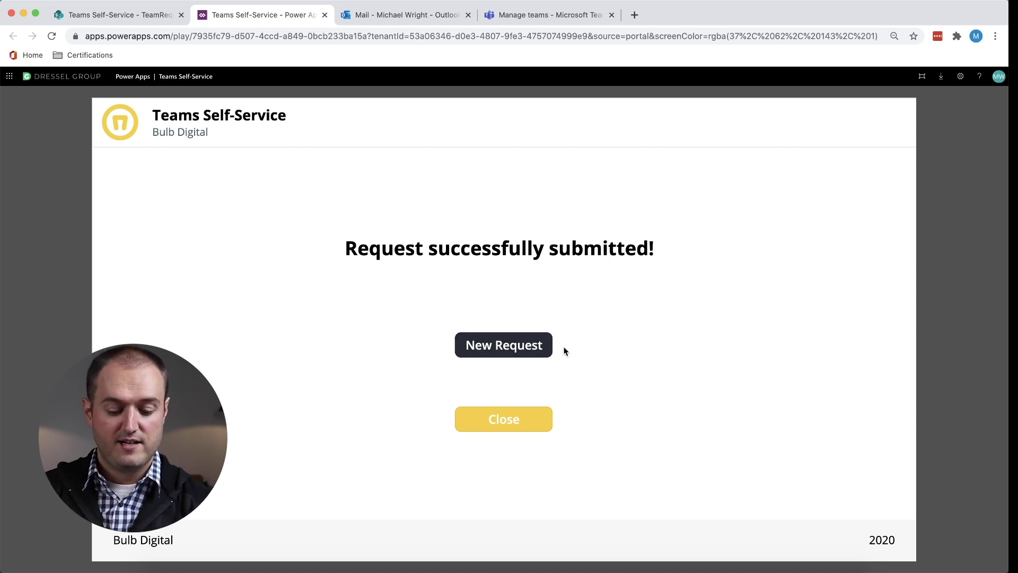
click(498, 347)
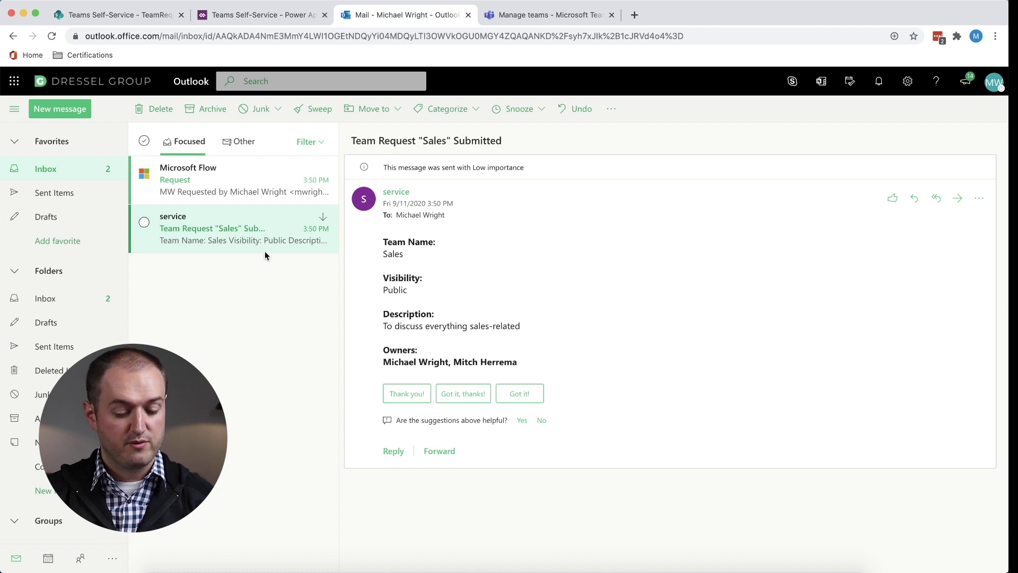
- Open the Microsoft Flow approval request email for the Sales team
click(228, 182)
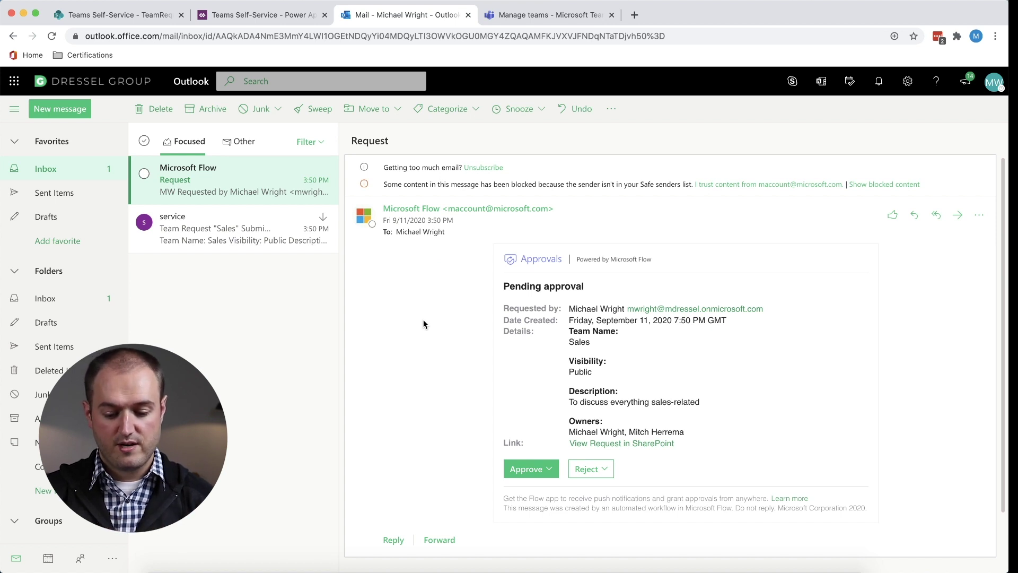
- Approve the Sales request with the comment 'Looks great!' and open the approval notification
scroll(459, 343, down, 1)
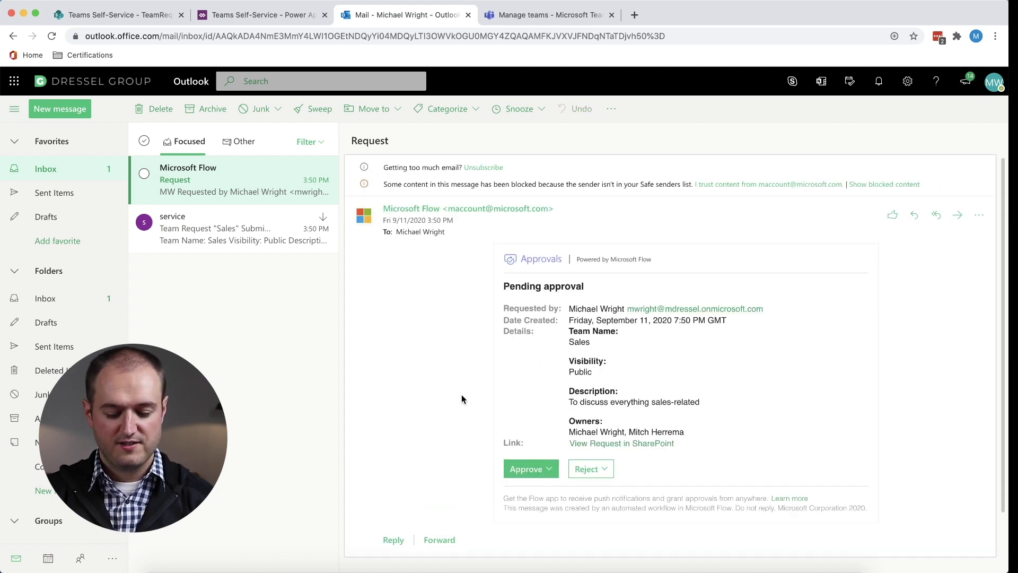
click(524, 468)
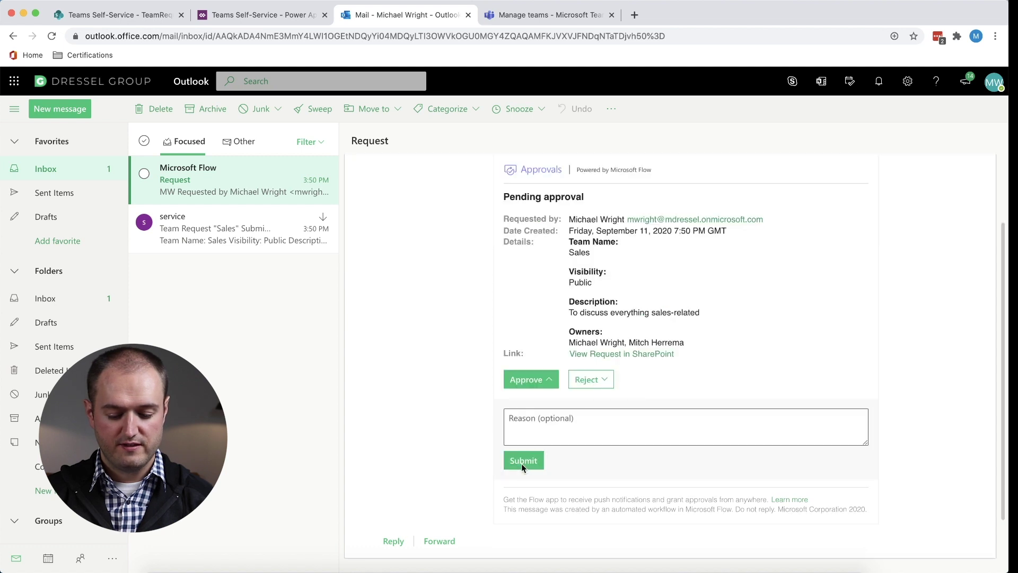
click(553, 422)
text(Looks great!)
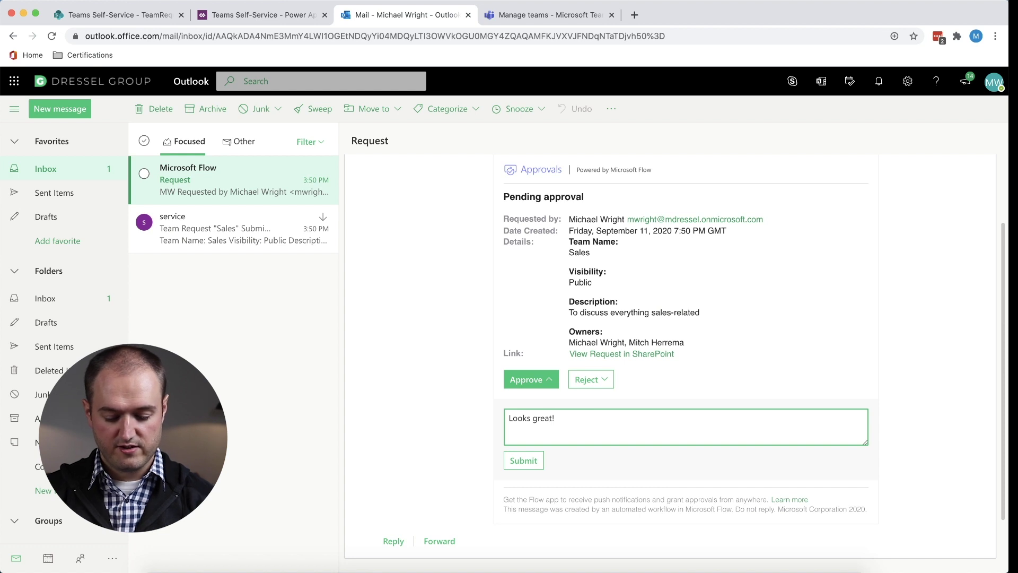
click(529, 462)
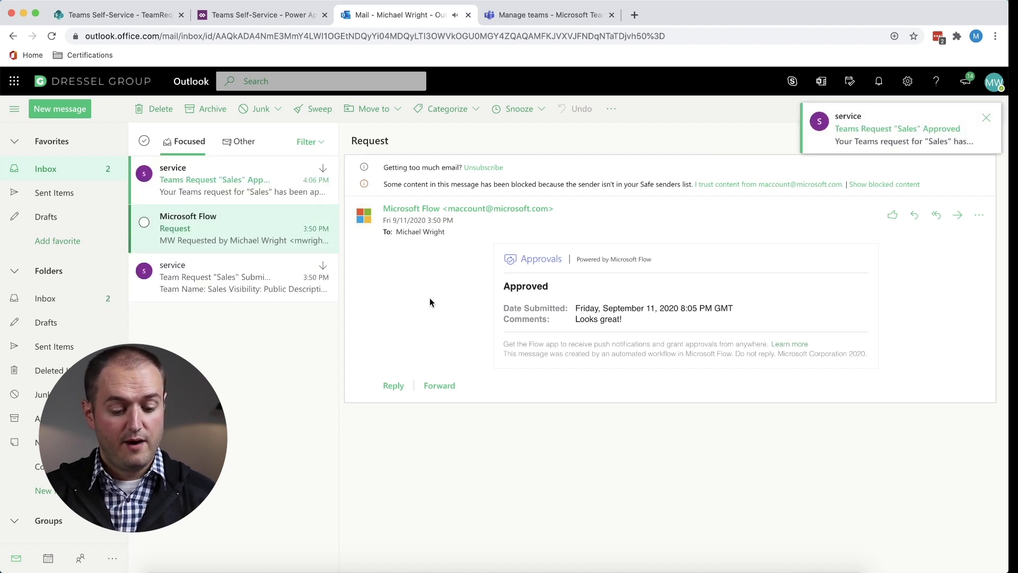
click(217, 180)
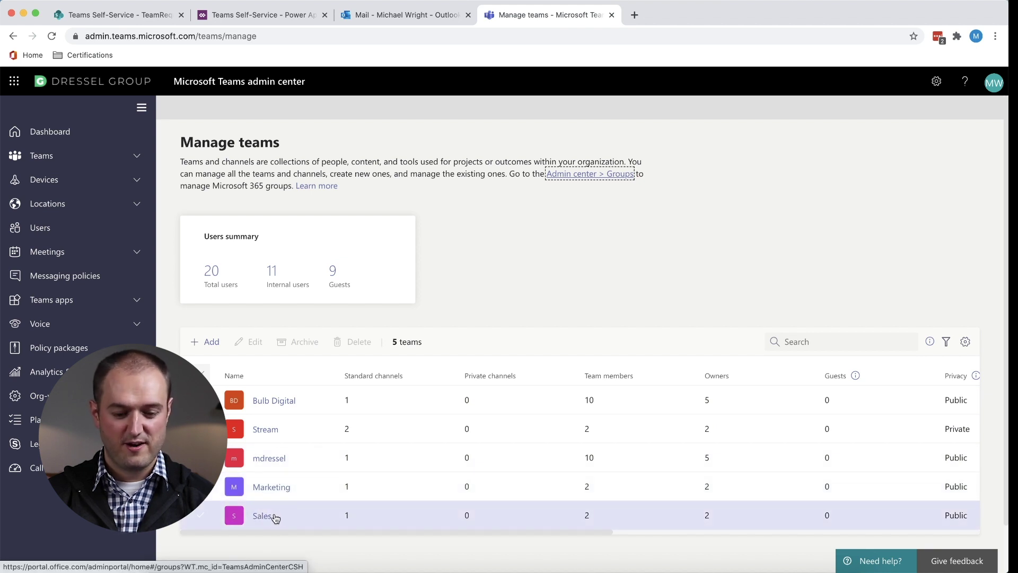
- View the new Sales team's details, then return to the SharePoint TeamRequests list
click(261, 517)
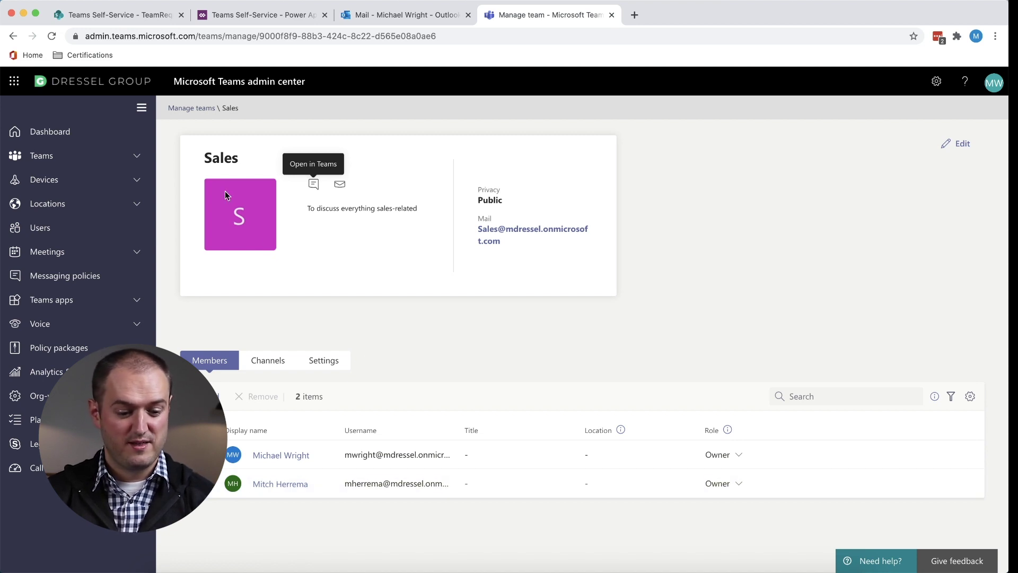
click(128, 18)
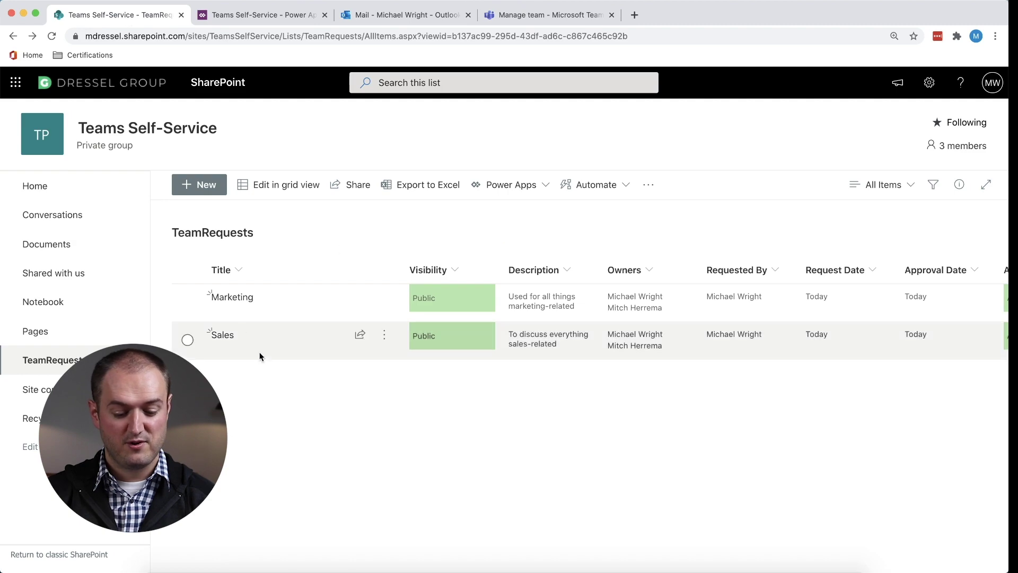